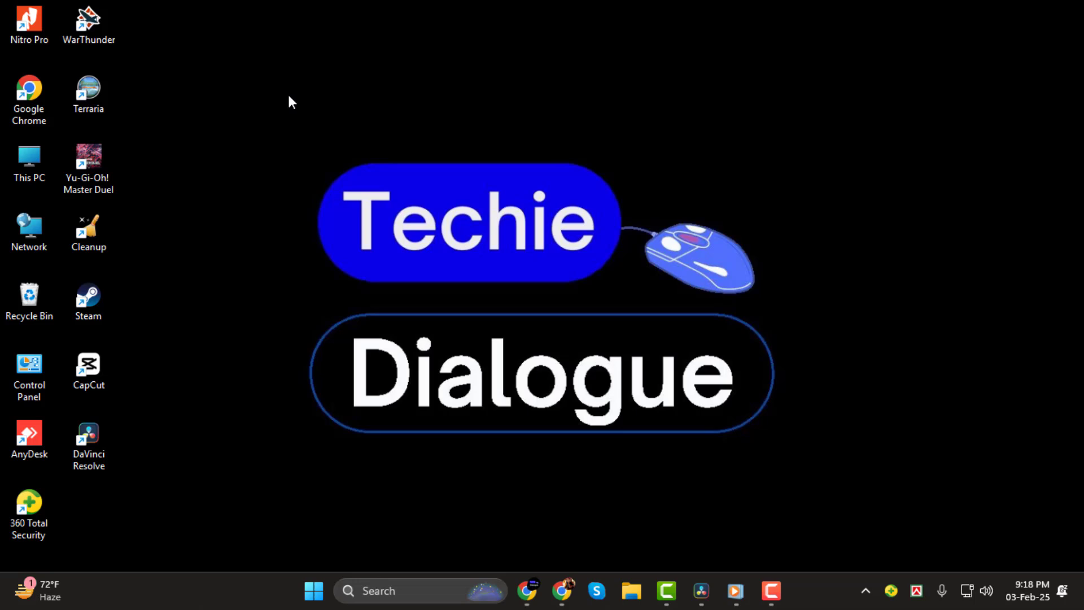
- Open the Fusion page and add a Luma Keyer node after MediaIn1
{"action": "left_click", "coordinate": [700, 590]}
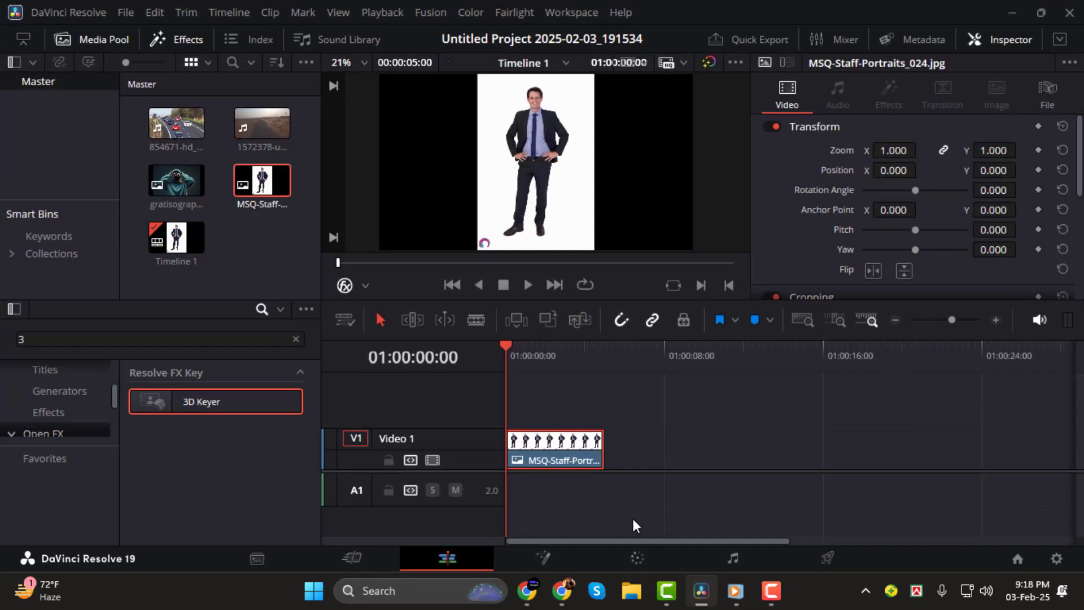
{"action": "left_click", "coordinate": [545, 558]}
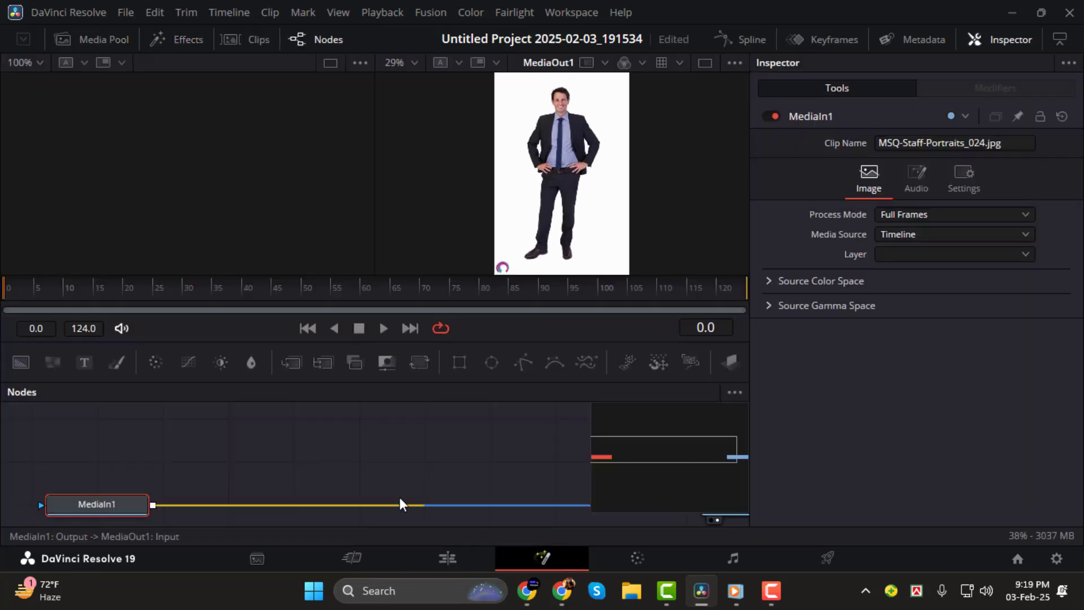
{"action": "mouse_move", "coordinate": [96, 505]}
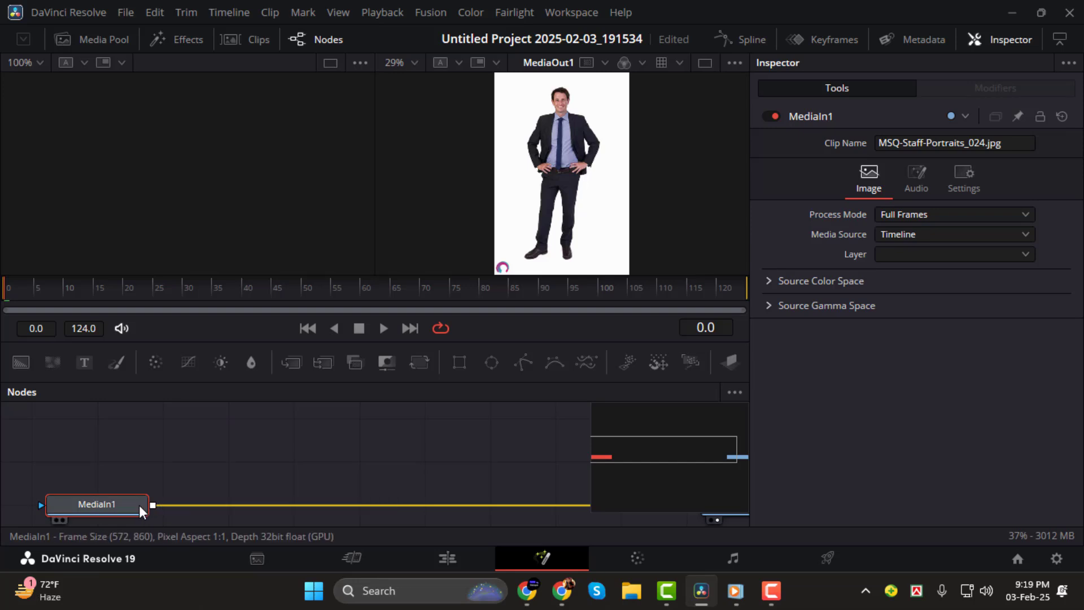
{"action": "key", "text": "shift+space"}
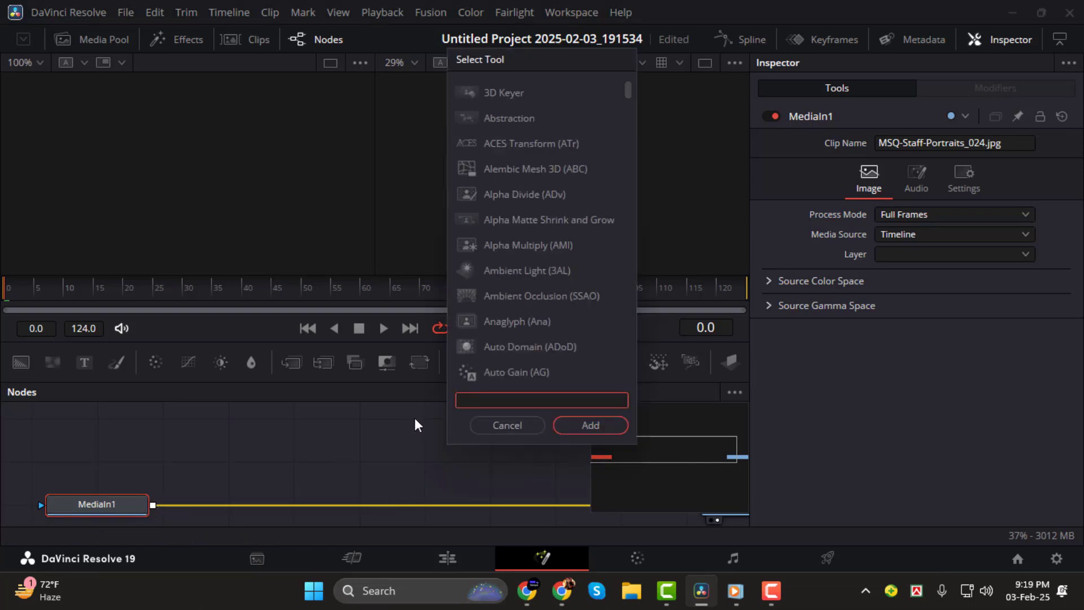
{"action": "type", "text": "lum"}
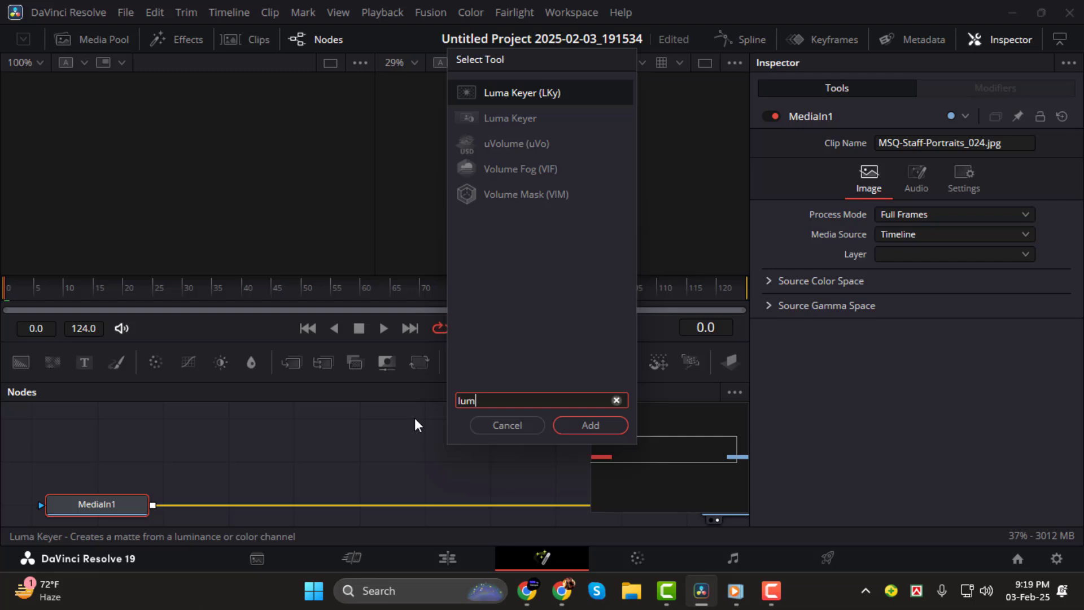
{"action": "left_click", "coordinate": [506, 93]}
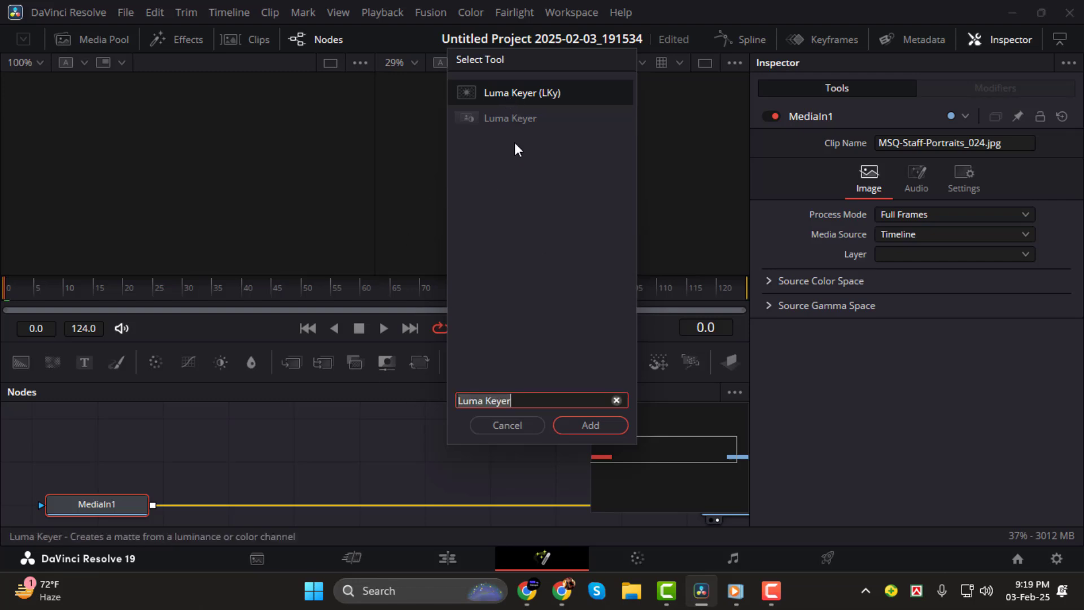
{"action": "left_click", "coordinate": [589, 426]}
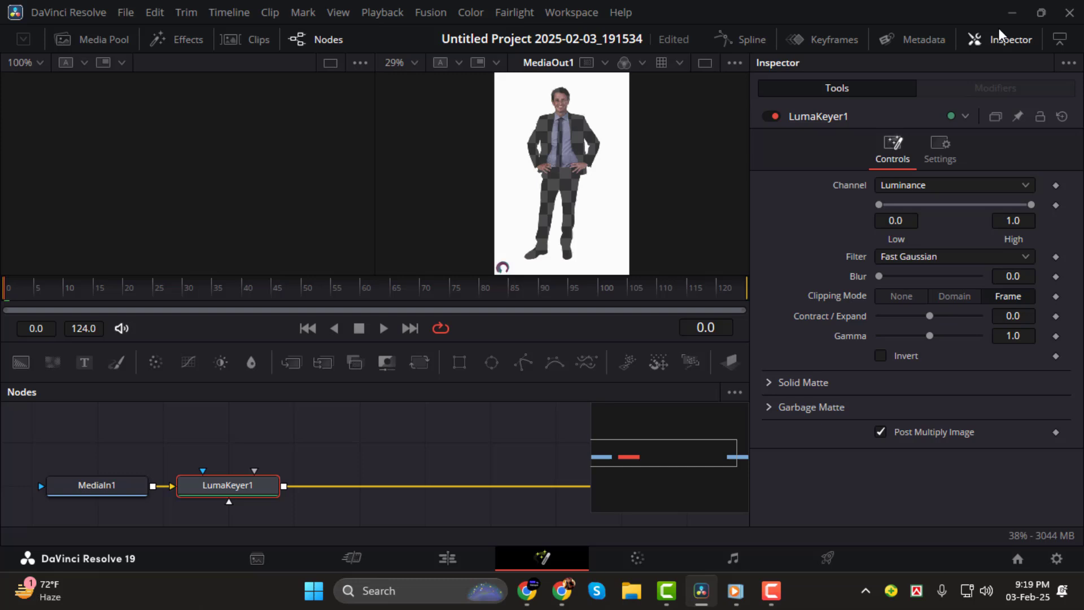
- Save the project and change the Luma Keyer channel from Luminance to Saturation
{"action": "key", "text": "ctrl+s"}
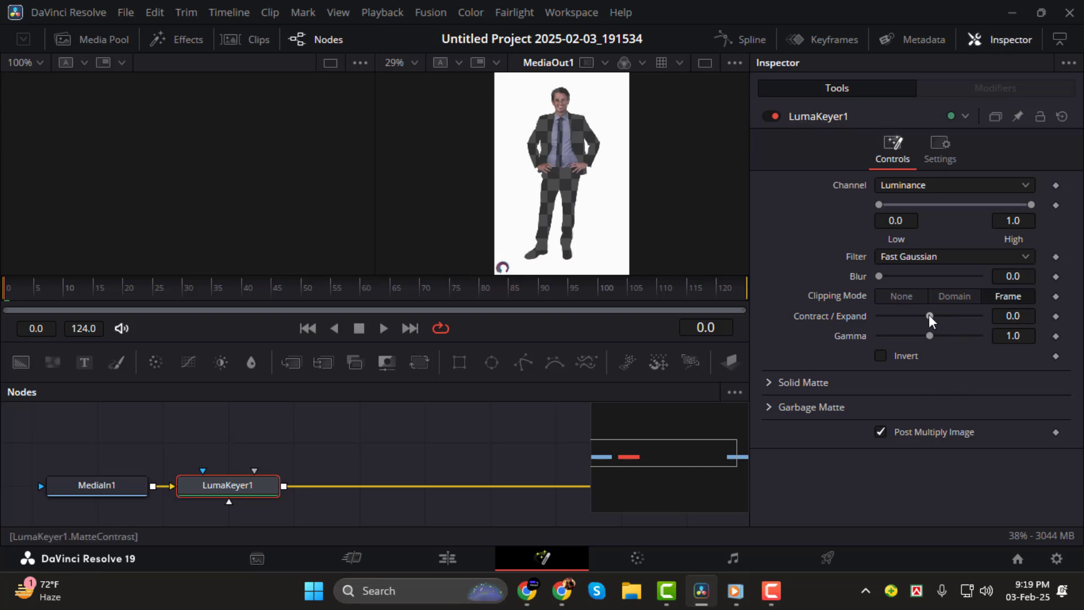
{"action": "left_click", "coordinate": [910, 185]}
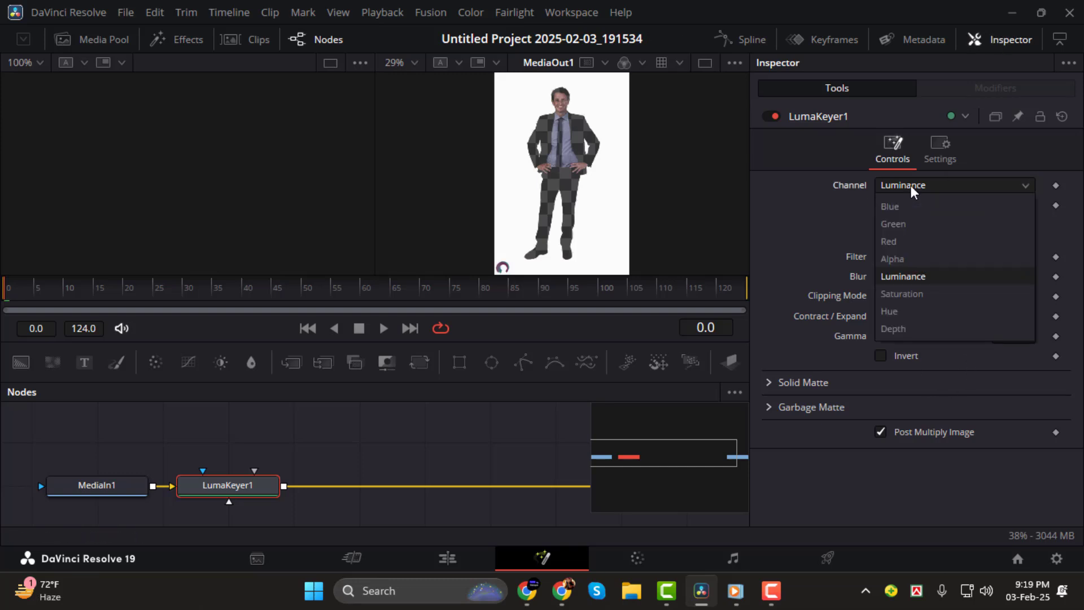
{"action": "left_click", "coordinate": [919, 294]}
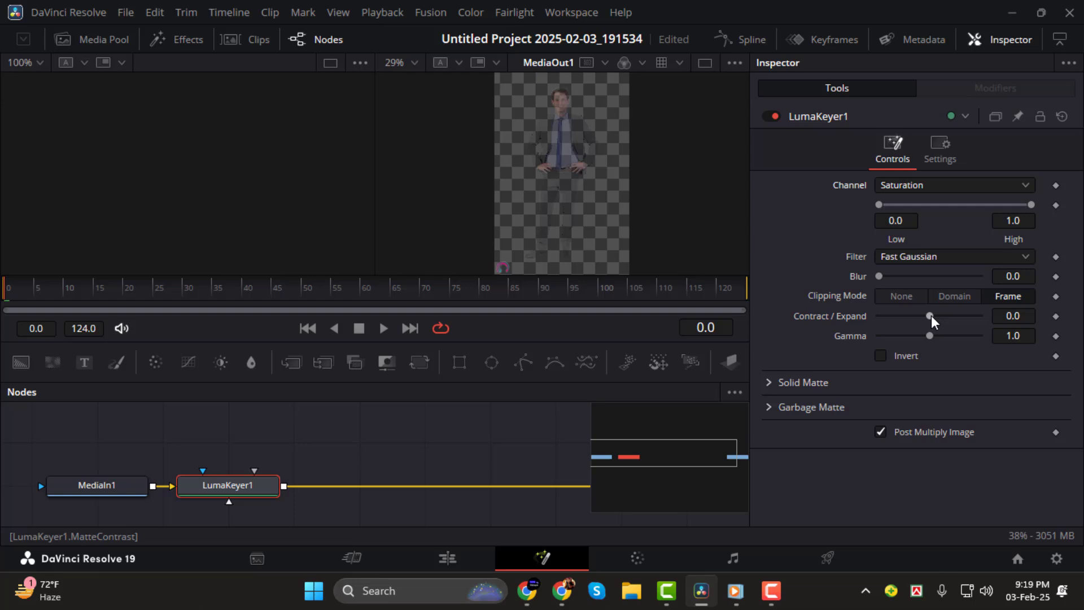
- Raise the Luma Keyer's Contract/Expand value to about 0.56
{"action": "mouse_move", "coordinate": [930, 315]}
{"action": "left_mouse_down"}
{"action": "mouse_move", "coordinate": [980, 315]}
{"action": "mouse_move", "coordinate": [937, 338]}
{"action": "mouse_move", "coordinate": [957, 316]}
{"action": "left_mouse_up"}
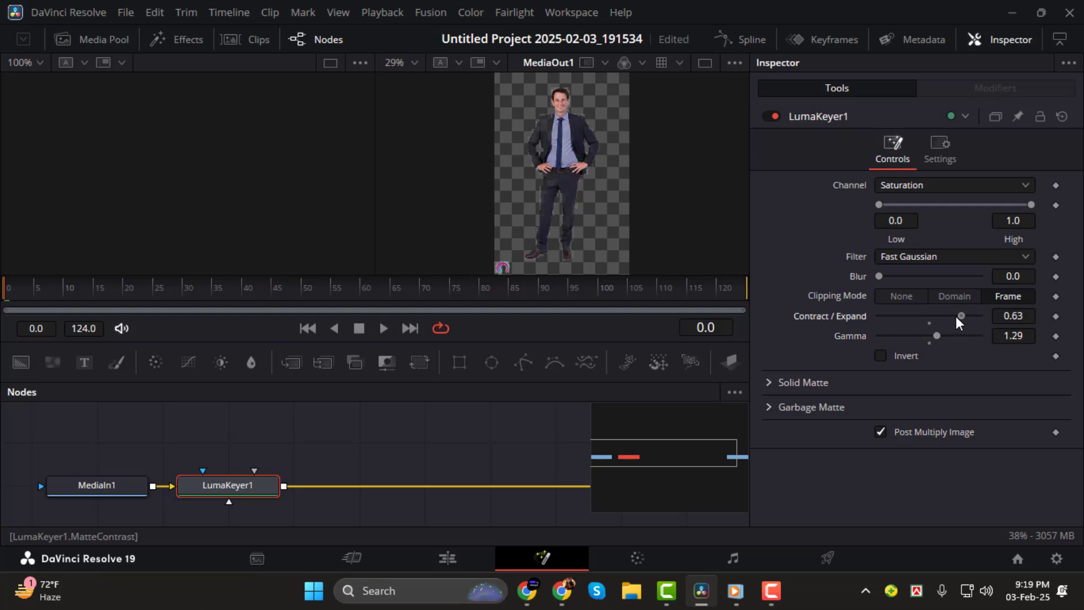